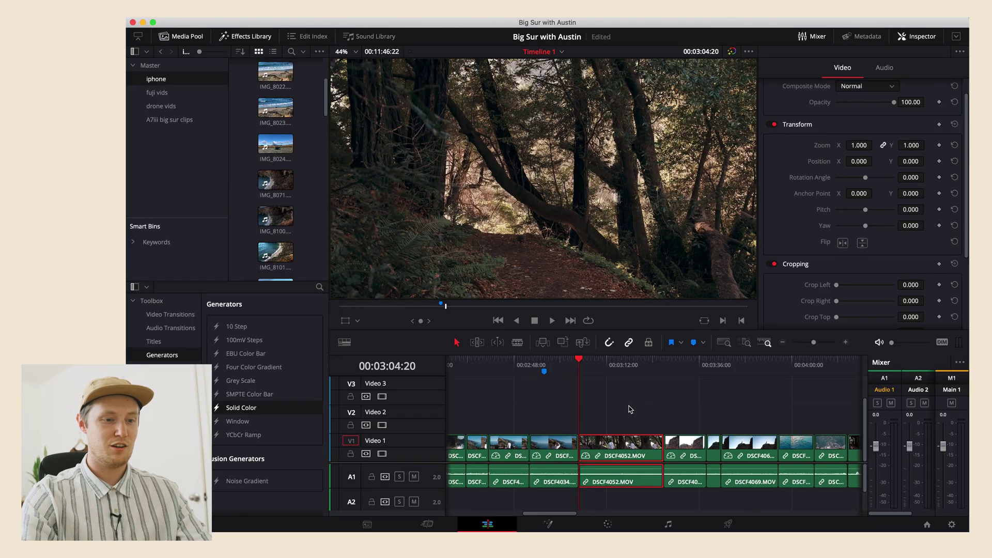
# - Compare the grade on and off, then trim DSCF4052.MOV's head to 00:03:17:19 where the man walks the trail
pyautogui.moveTo(582, 368); pyautogui.dragTo(628, 367)
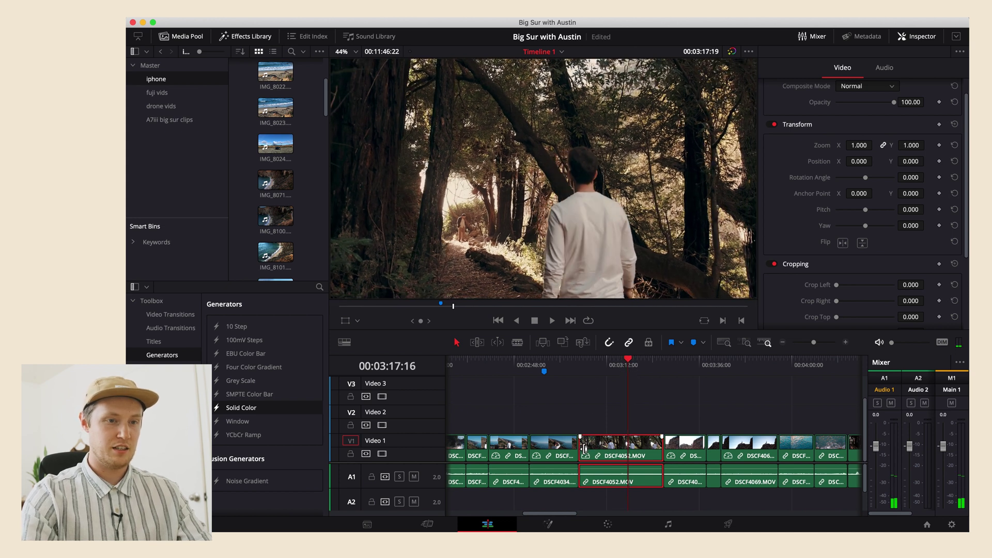
pyautogui.click(732, 52)
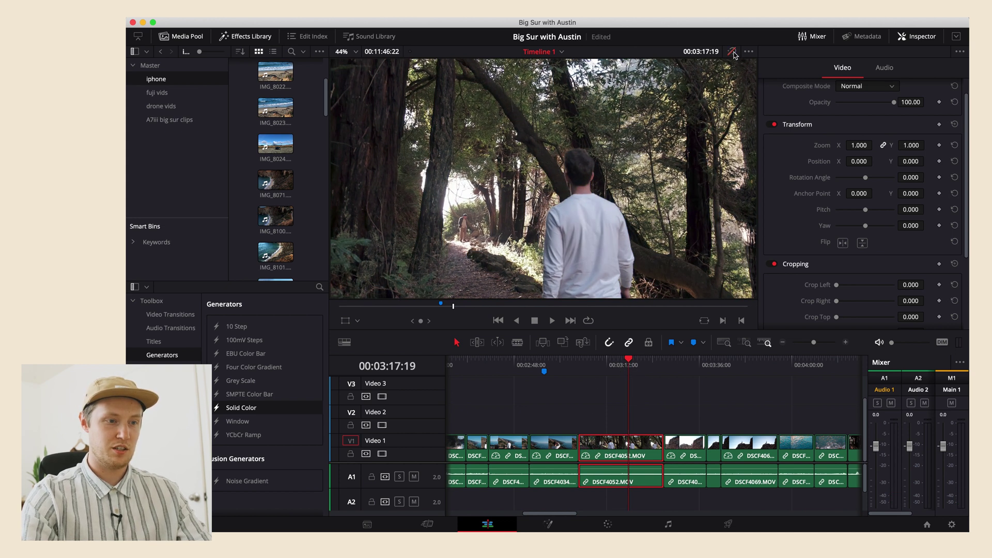
pyautogui.click(732, 52)
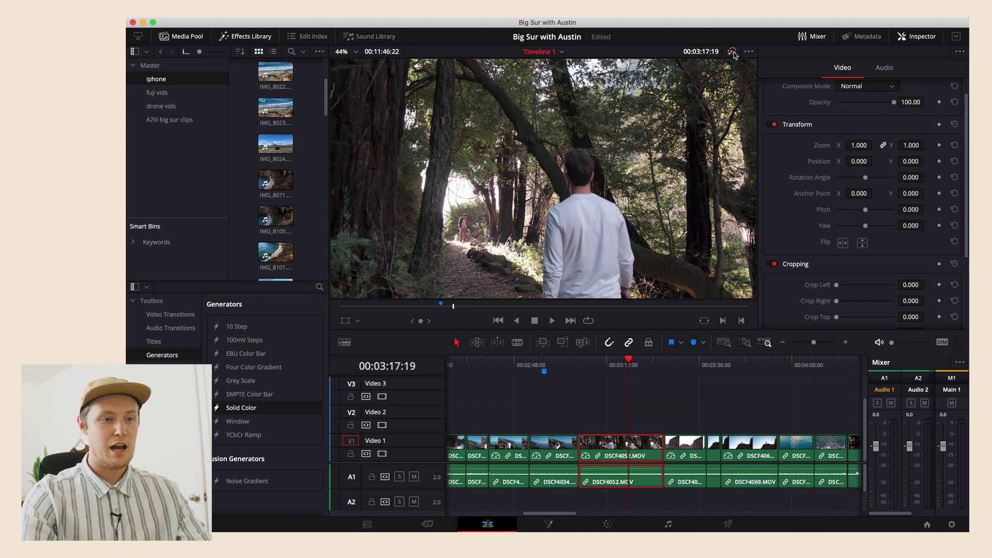
pyautogui.click(732, 52)
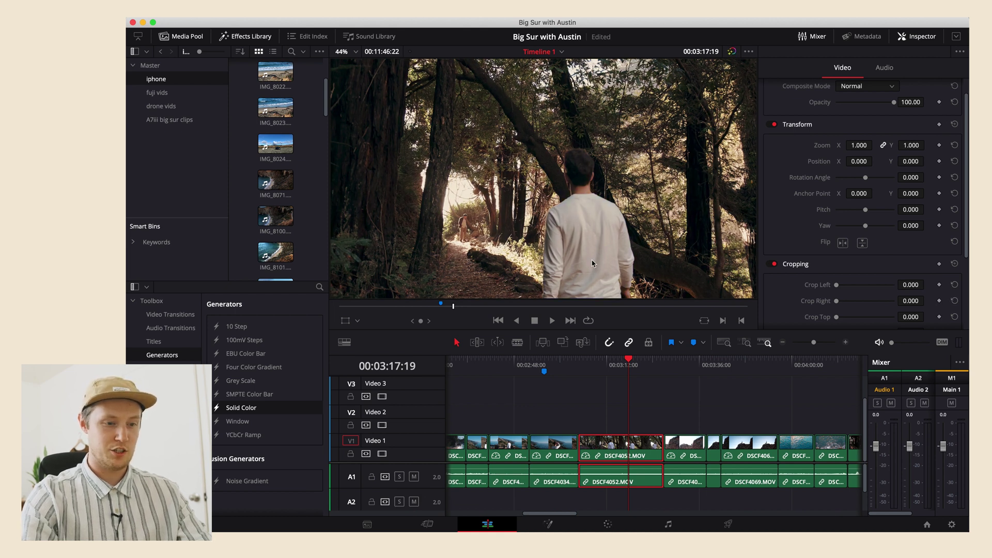
pyautogui.moveTo(586, 453); pyautogui.dragTo(629, 453)
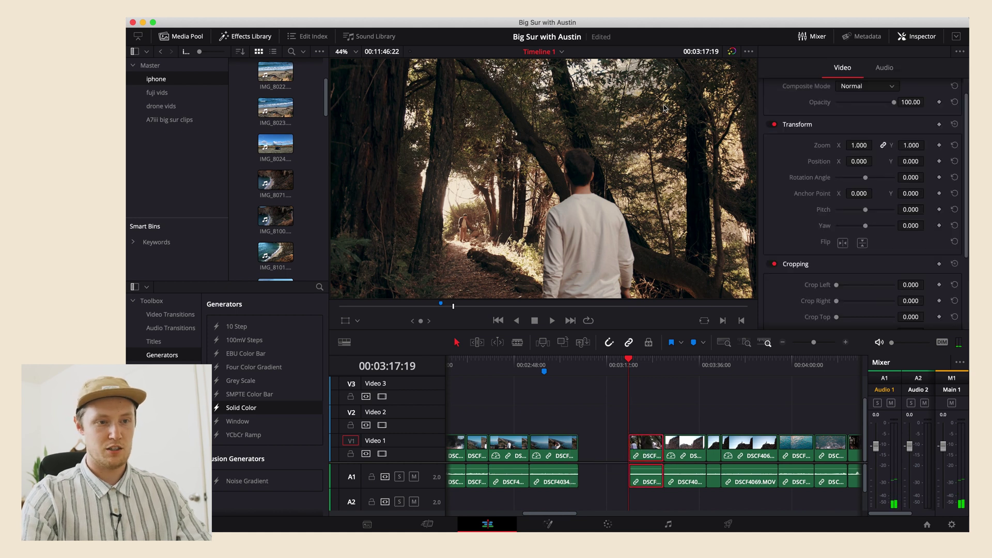
# - Compare the grade bypassed, then Option-drag a copy of the trimmed clip from V1 up to V2
pyautogui.click(733, 53)
pyautogui.click(733, 52)
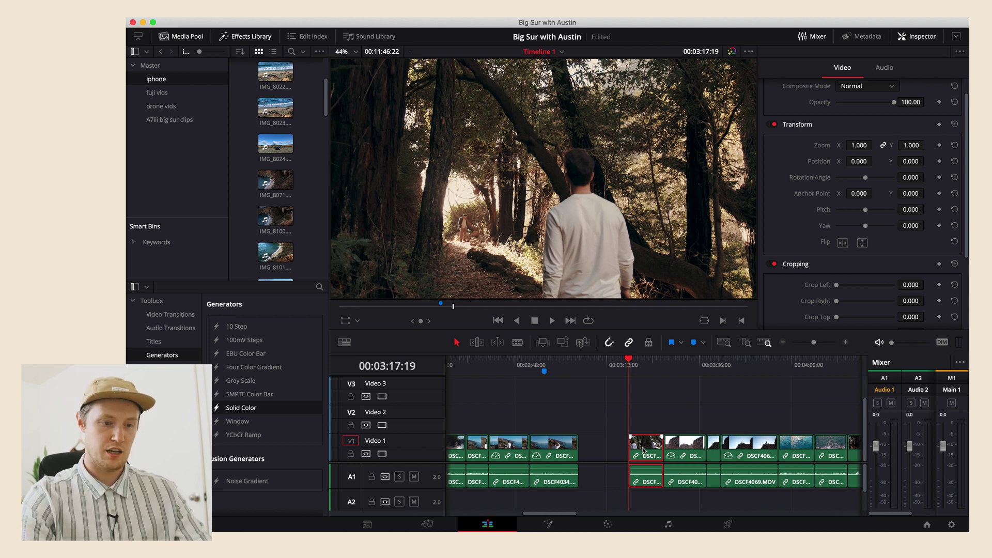
pyautogui.moveTo(643, 450); pyautogui.dragTo(641, 425)
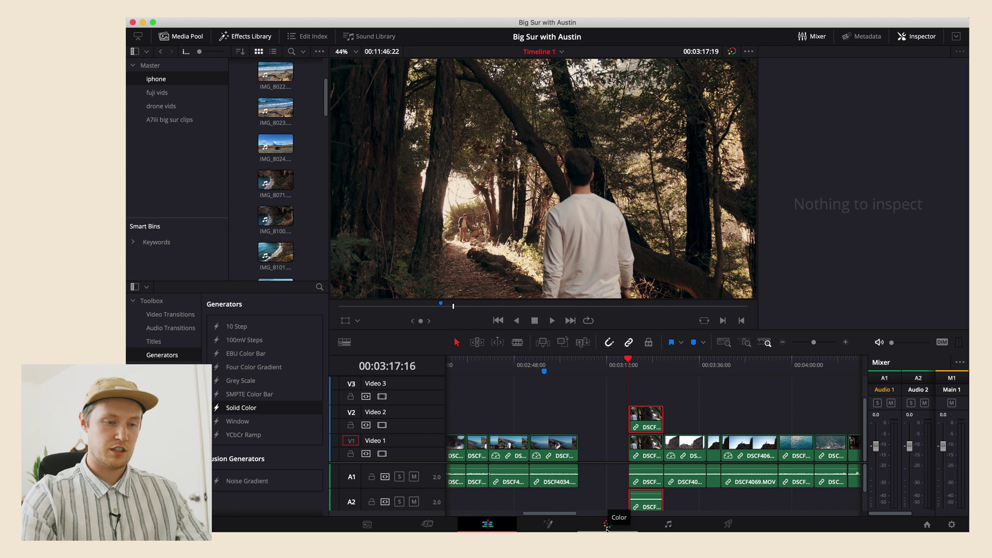
# - Reset node 01's grade on the Color page and return to the Edit page
pyautogui.click(607, 525)
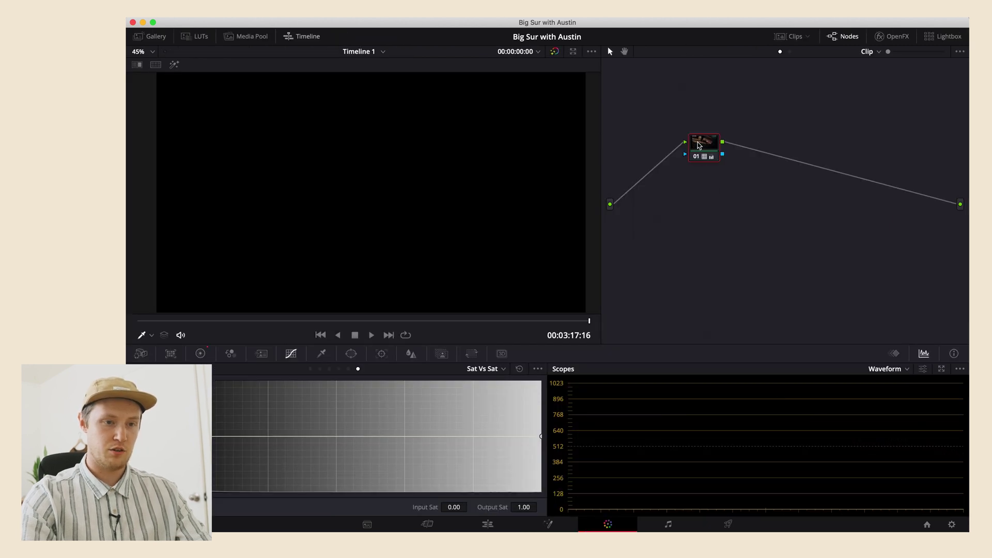
pyautogui.rightClick(697, 146)
pyautogui.click(722, 150)
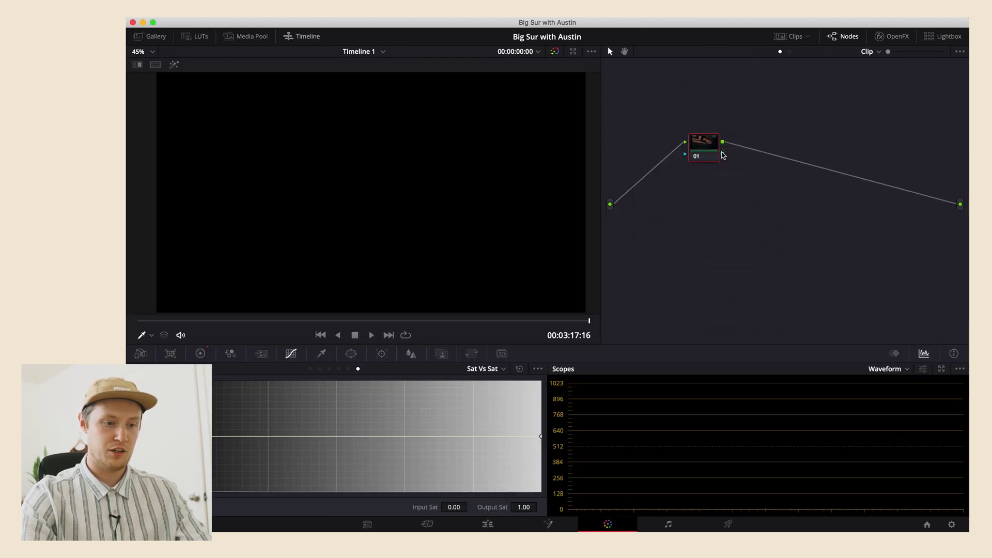
pyautogui.click(487, 524)
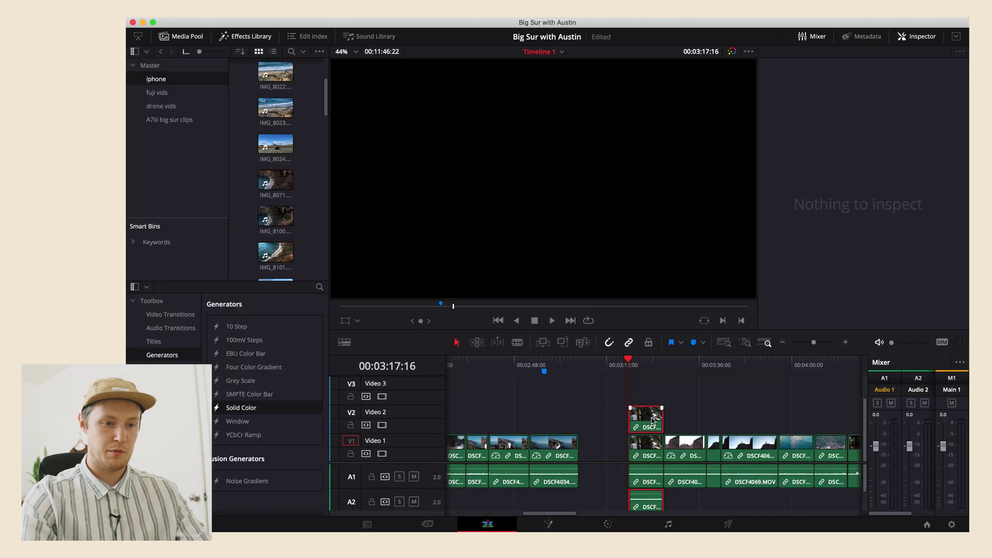
# - With the playhead on the stacked clips, reset the V2 copy's node 01 grade so it shows ungraded
pyautogui.click(644, 367)
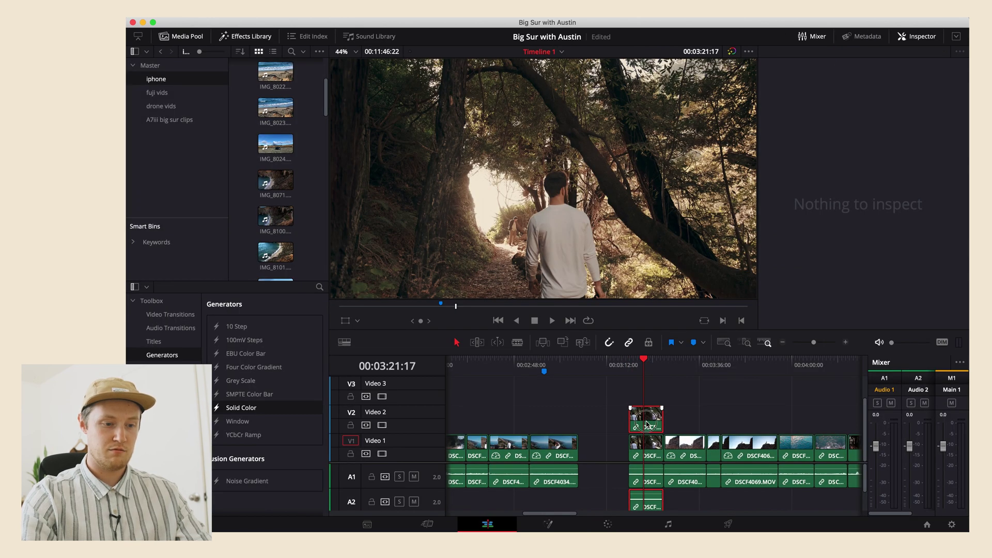
pyautogui.click(601, 527)
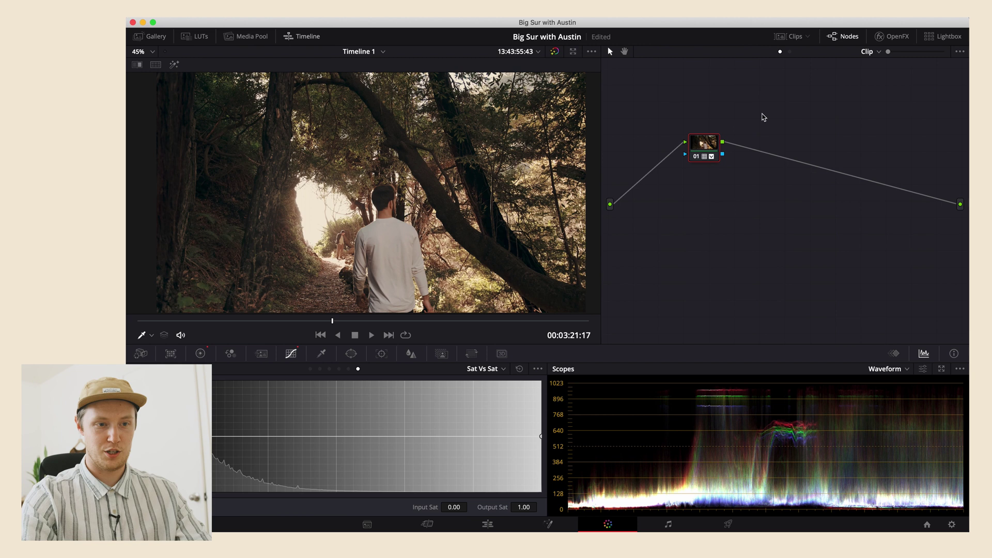
pyautogui.rightClick(709, 146)
pyautogui.click(734, 148)
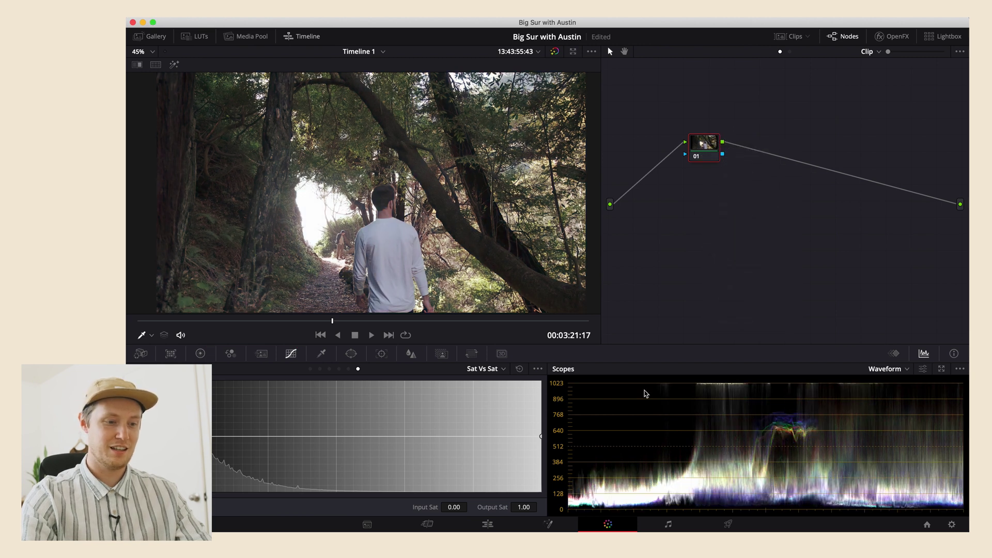
pyautogui.click(486, 525)
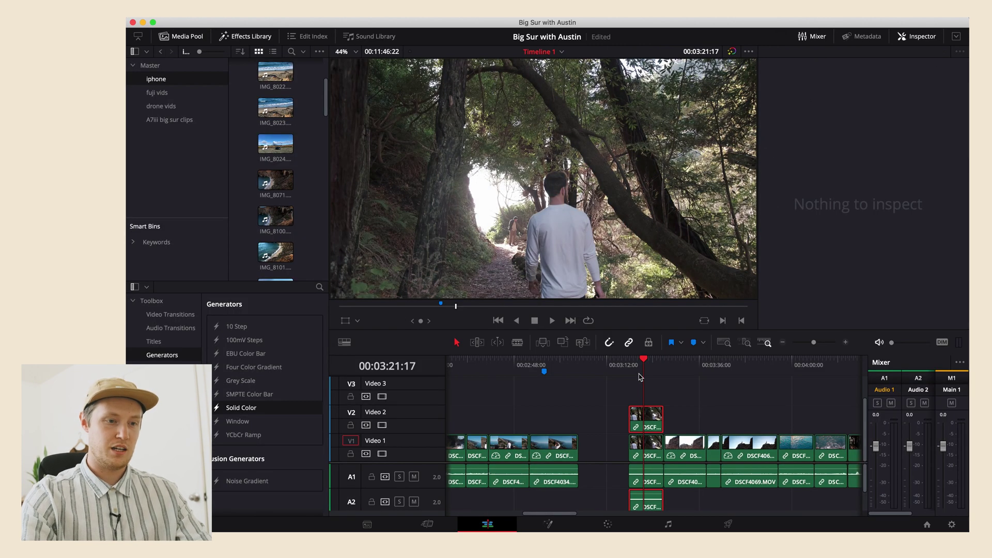
# - Align the V2 copy with the V1 clip's start and select it to show its Inspector properties
pyautogui.click(628, 366)
pyautogui.click(641, 370)
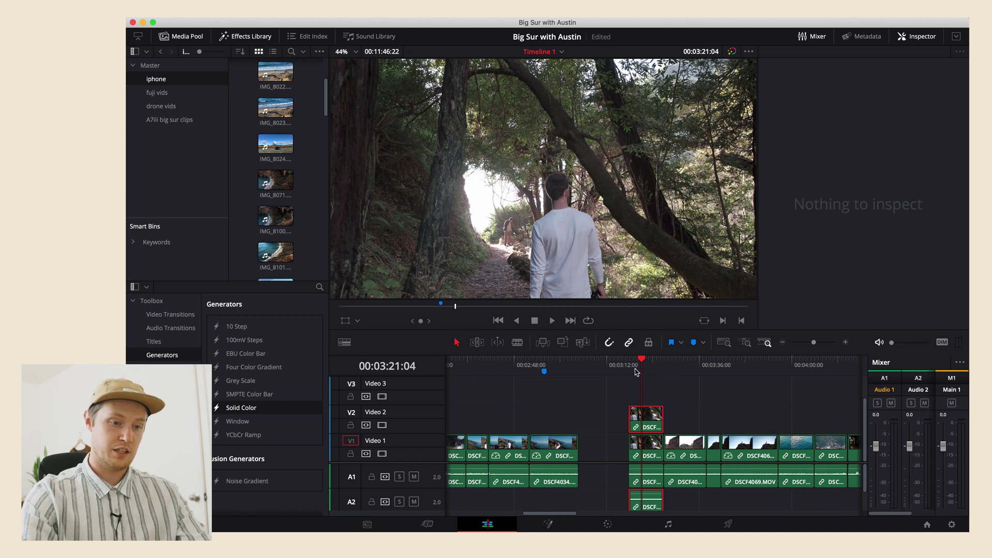
pyautogui.click(633, 365)
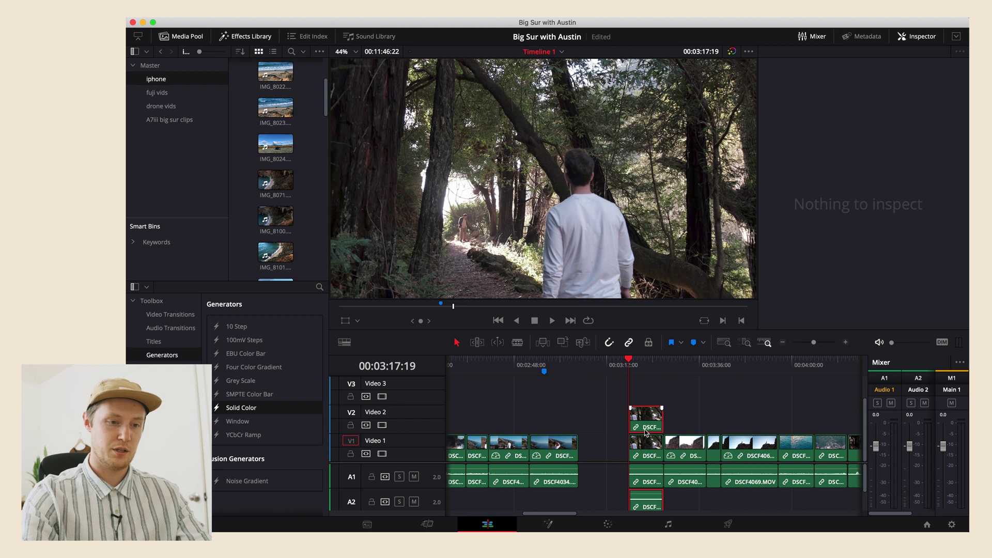
pyautogui.moveTo(646, 427)
pyautogui.mouseDown()
pyautogui.moveTo(619, 423)
pyautogui.moveTo(642, 422)
pyautogui.mouseUp()
pyautogui.click(641, 367)
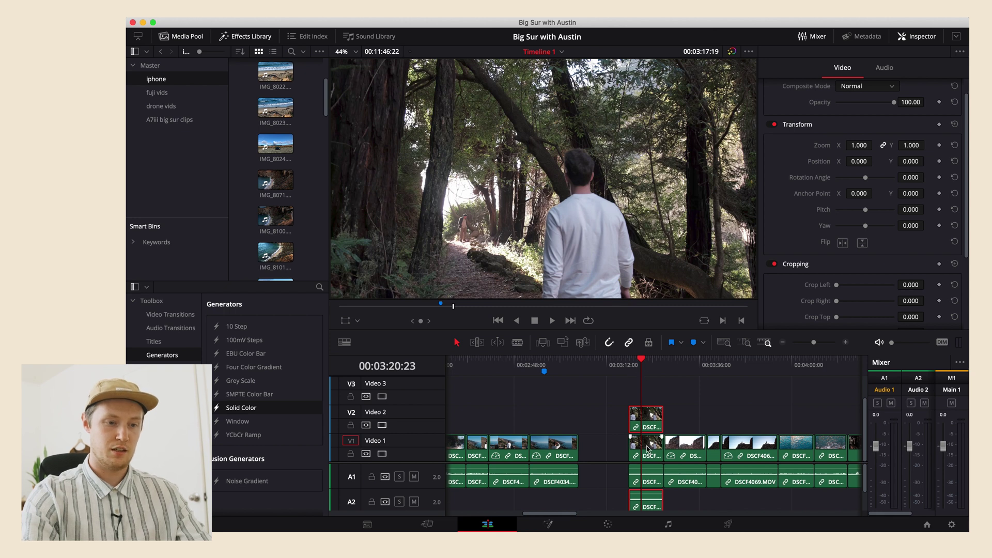
# - Keyframe the V2 copy's Crop Left at 0 at the clip start and near 3840 later in the clip
pyautogui.press('Up')
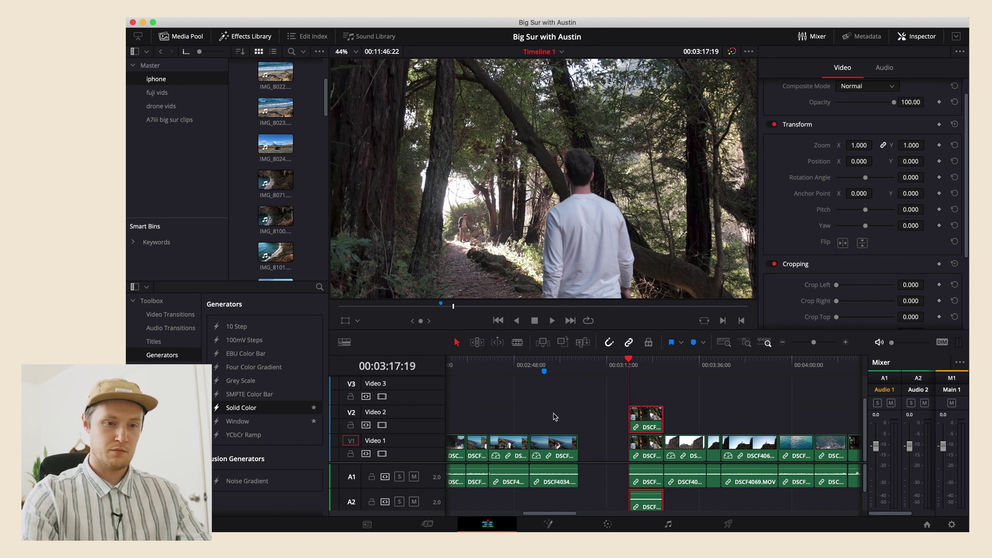
pyautogui.scroll(-1, 804, 290)
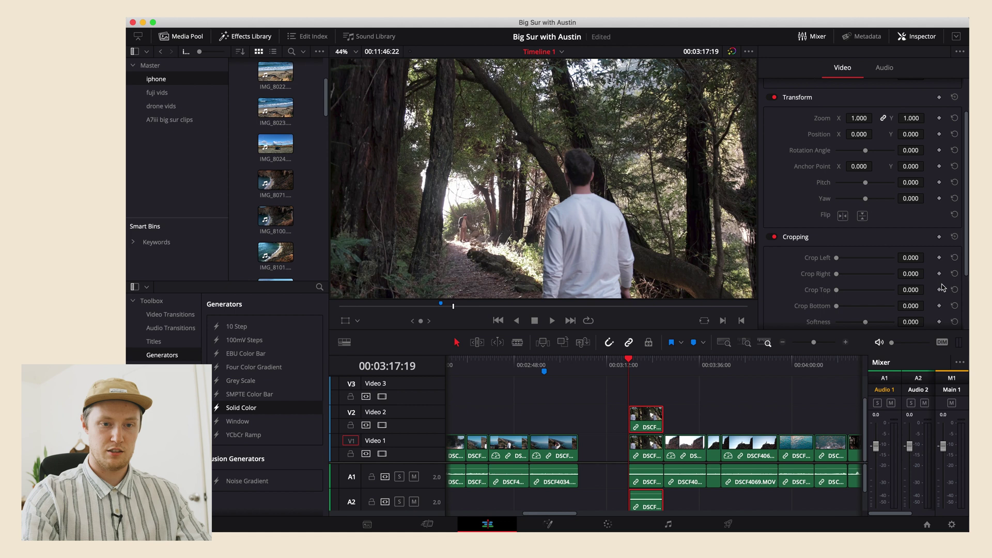
pyautogui.click(939, 257)
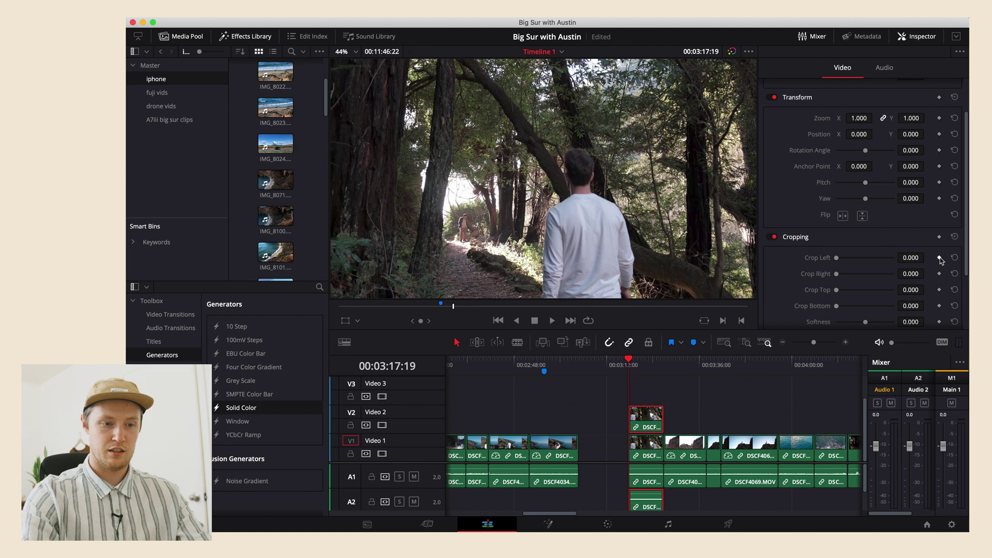
pyautogui.click(640, 362)
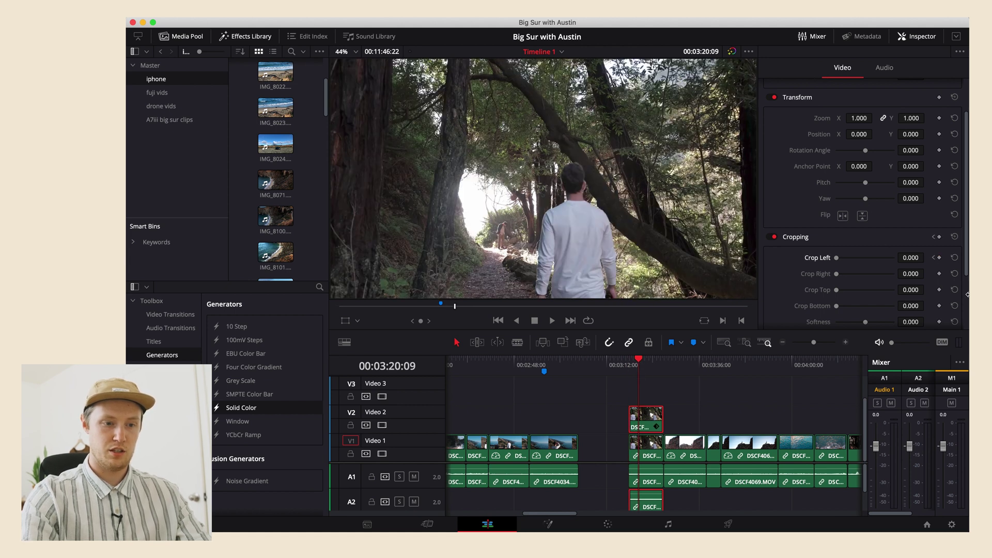
pyautogui.click(642, 362)
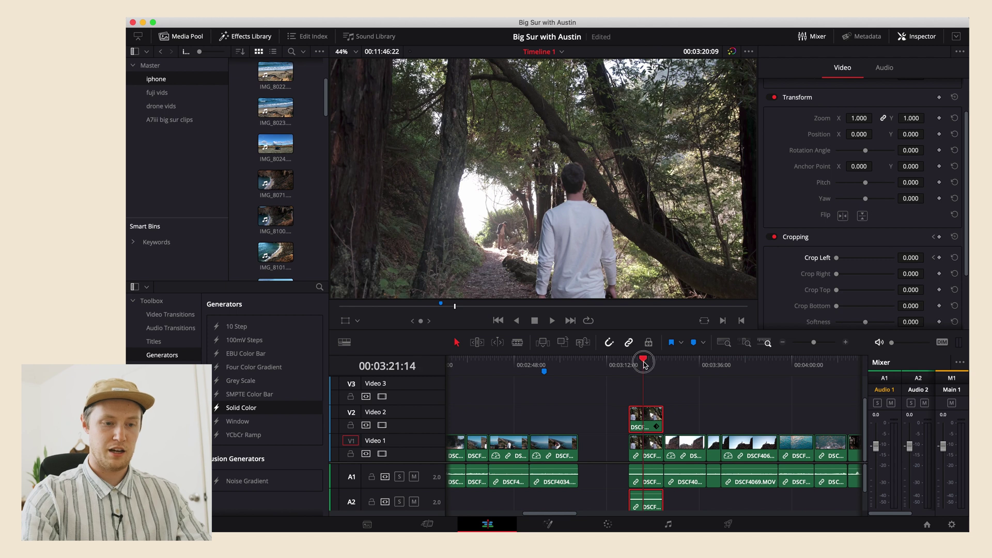
pyautogui.click(938, 257)
pyautogui.moveTo(879, 259); pyautogui.dragTo(892, 261)
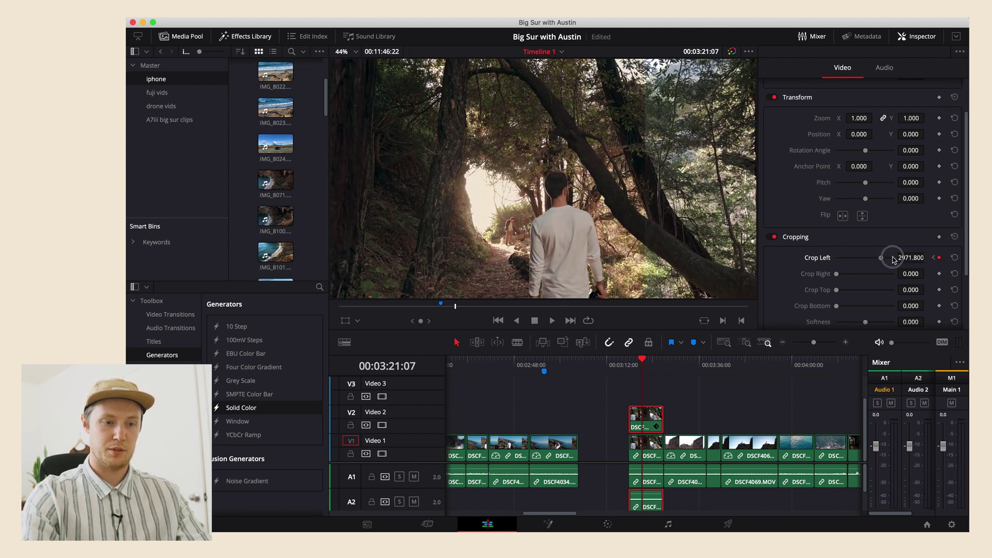
# - Play back the wipe from the clip start, then drop a Solid Color generator onto Video 3
pyautogui.click(629, 362)
pyautogui.press('space')
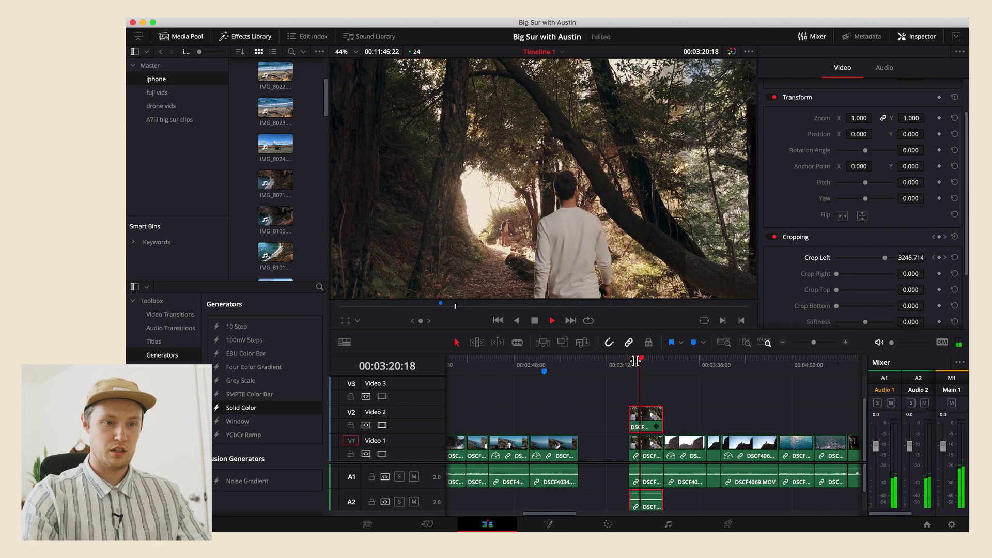
pyautogui.press('space')
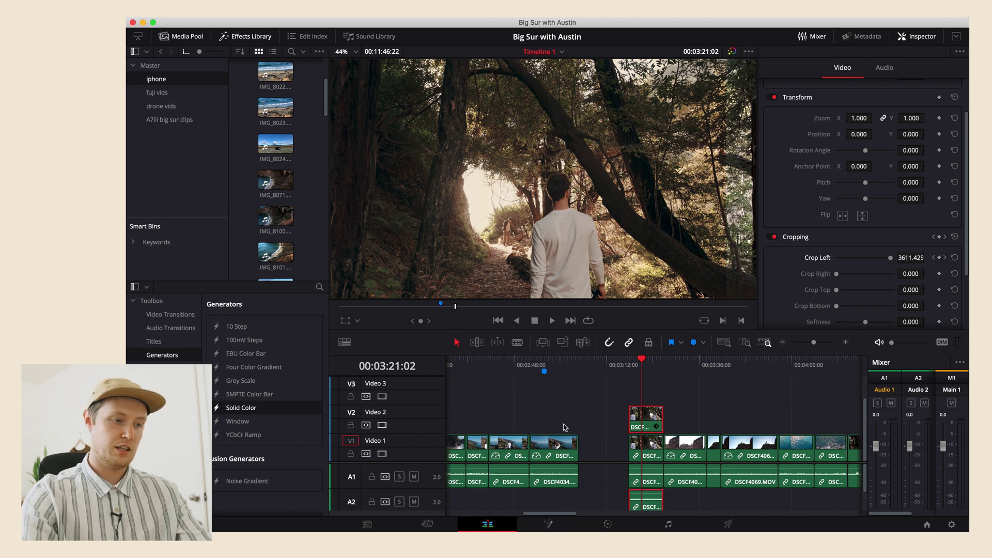
pyautogui.moveTo(227, 407); pyautogui.dragTo(643, 394)
# - Make the Solid Color clip white and set its Crop Right to 3740.160, leaving a thin vertical strip
pyautogui.click(646, 391)
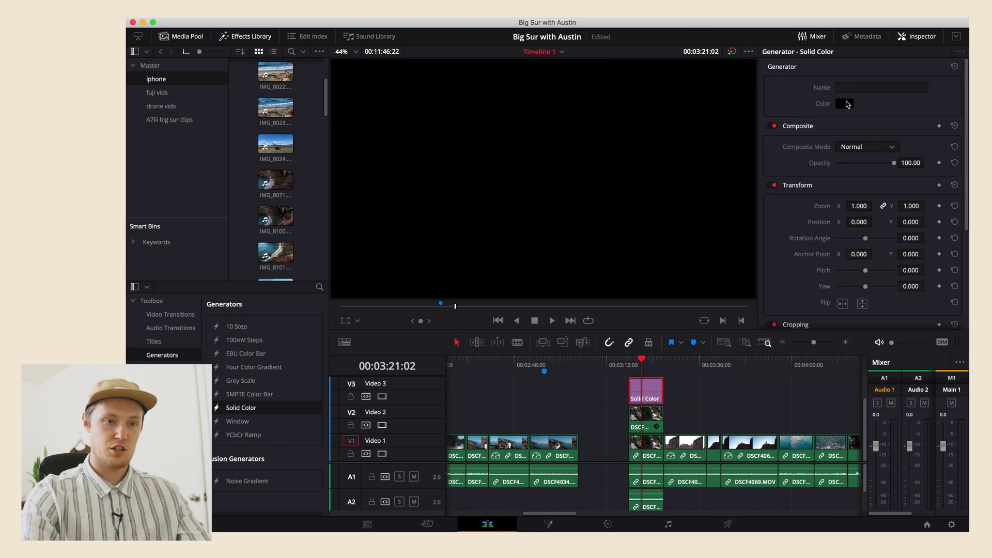
pyautogui.click(847, 105)
pyautogui.click(660, 126)
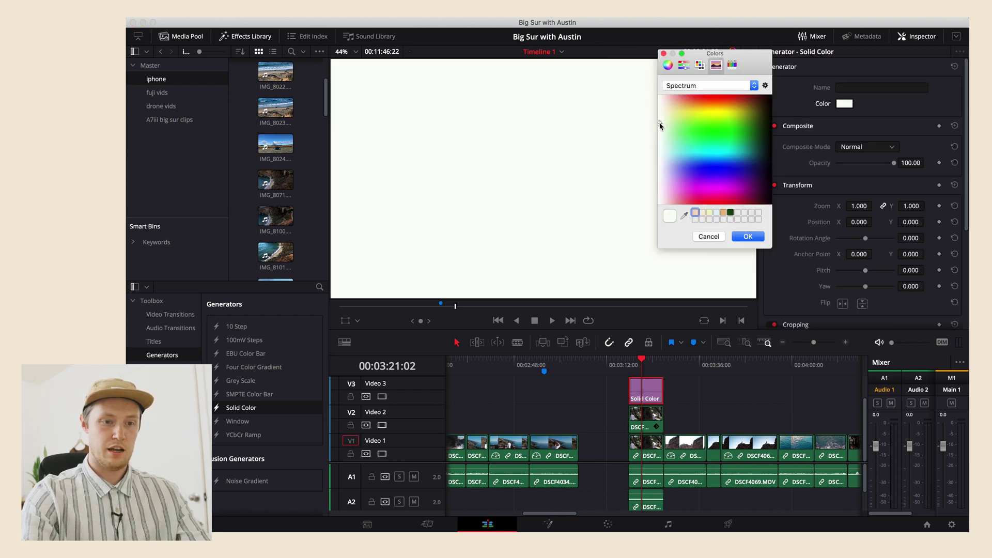
pyautogui.click(748, 237)
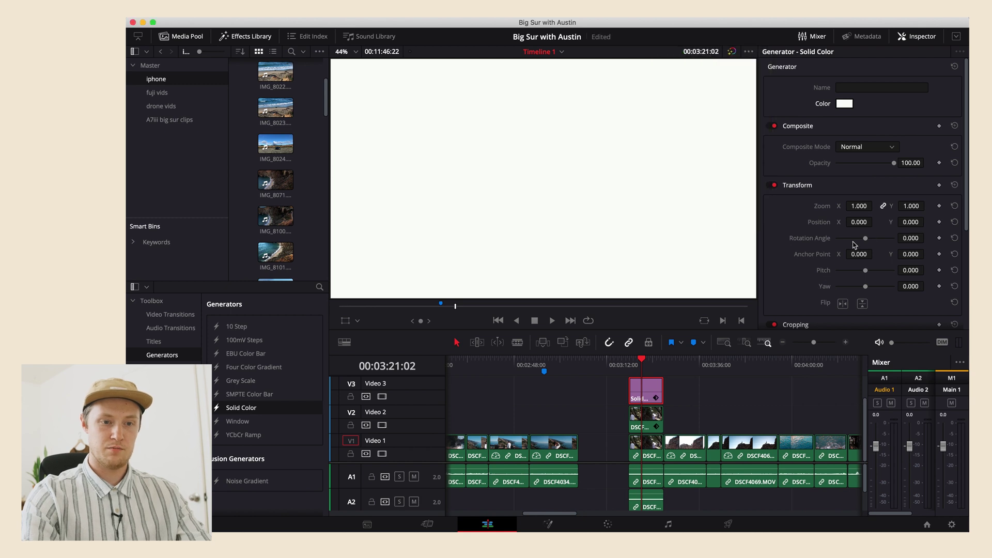
pyautogui.scroll(-1, 841, 263)
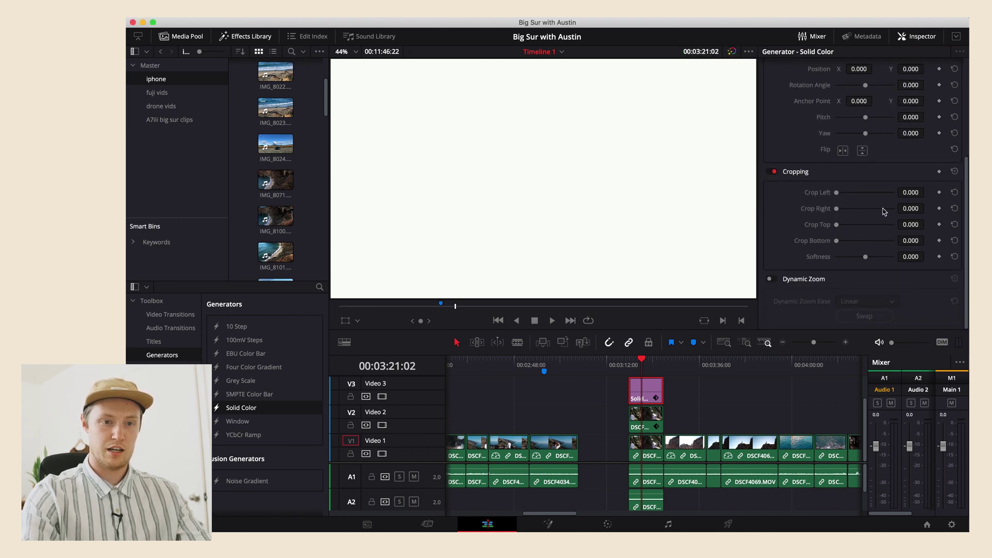
pyautogui.moveTo(882, 209); pyautogui.dragTo(893, 212)
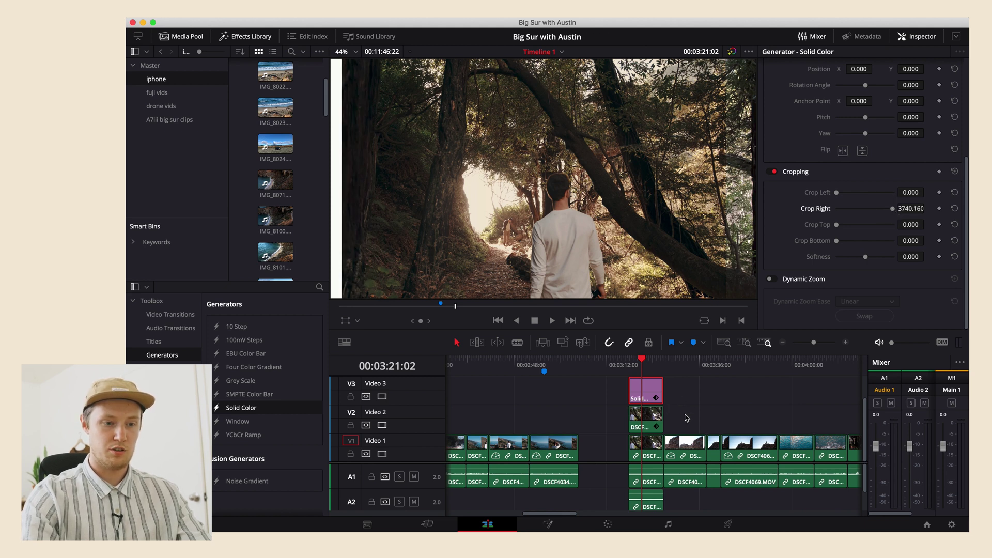
# - At 00:03:17:19, add a Position keyframe and move the white bar's X to about -103
pyautogui.click(628, 363)
pyautogui.scroll(2, 640, 380)
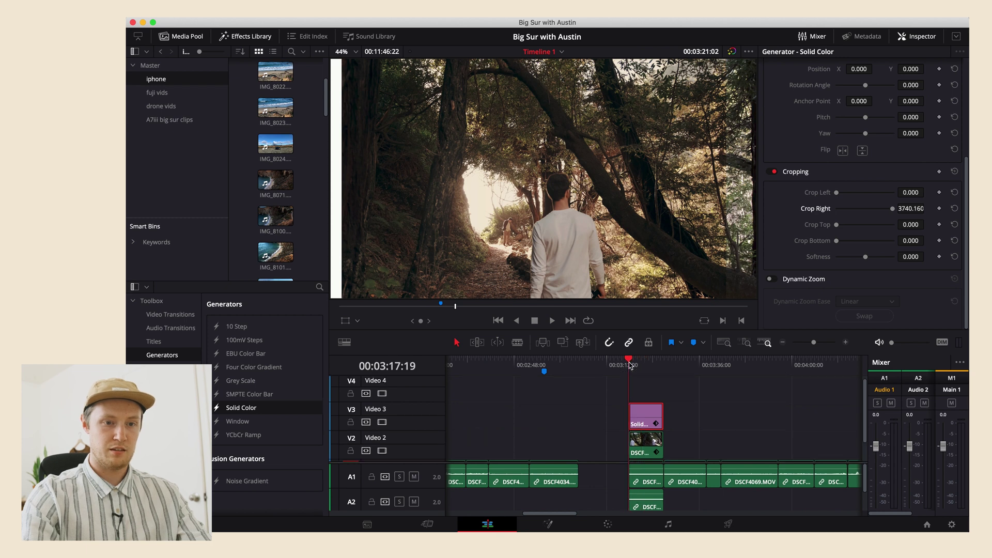
pyautogui.scroll(3, 835, 211)
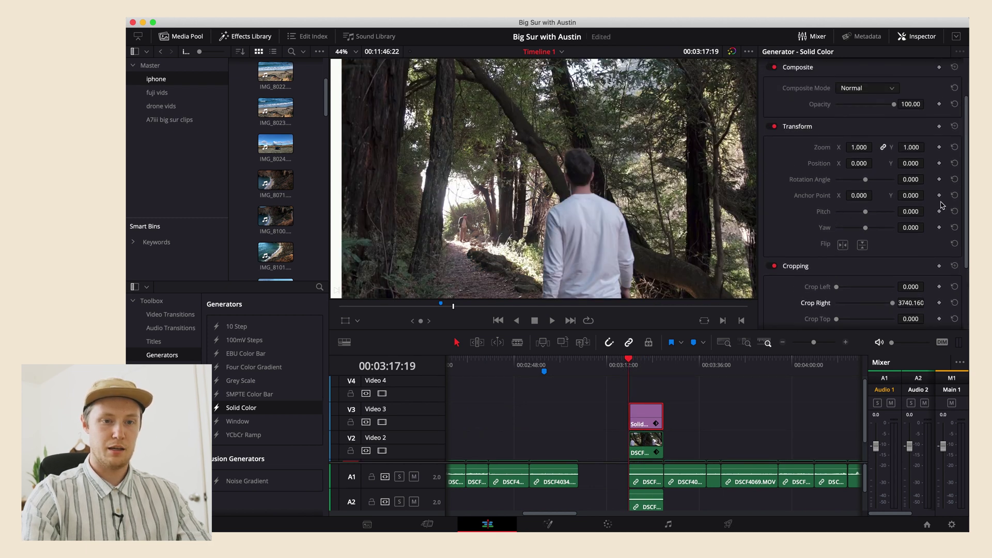
pyautogui.click(939, 163)
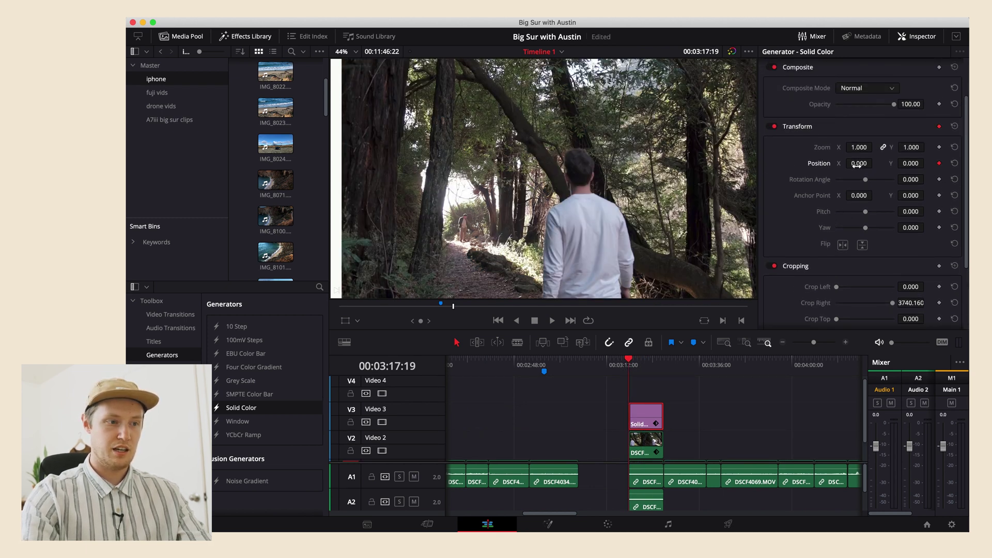
pyautogui.moveTo(857, 164); pyautogui.dragTo(806, 172)
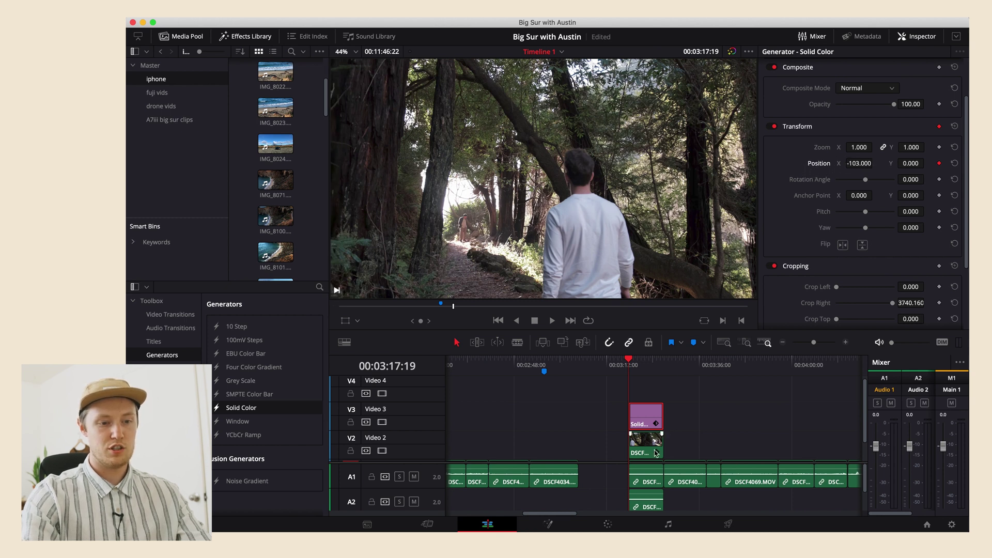
# - At 00:03:21:09, set the white bar's Position X to 3840 so it exits the right edge
pyautogui.moveTo(656, 453); pyautogui.dragTo(665, 454)
pyautogui.press('super+equal')
pyautogui.press('super+equal')
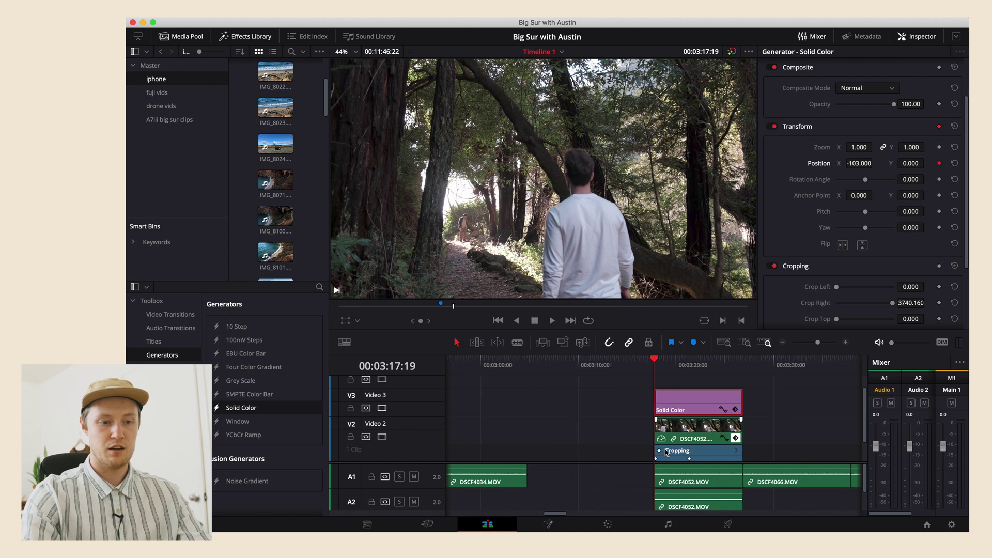
pyautogui.click(711, 365)
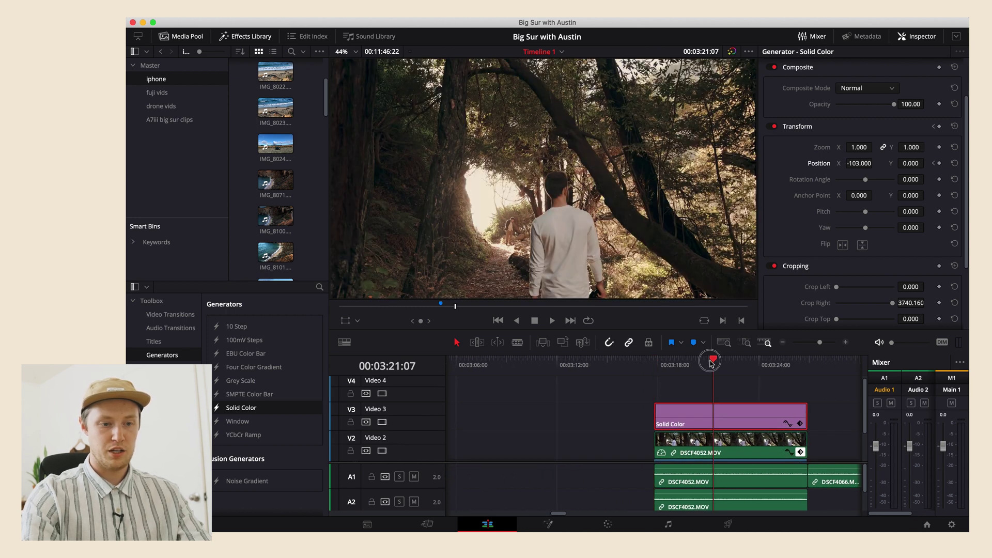
pyautogui.scroll(-2, 743, 406)
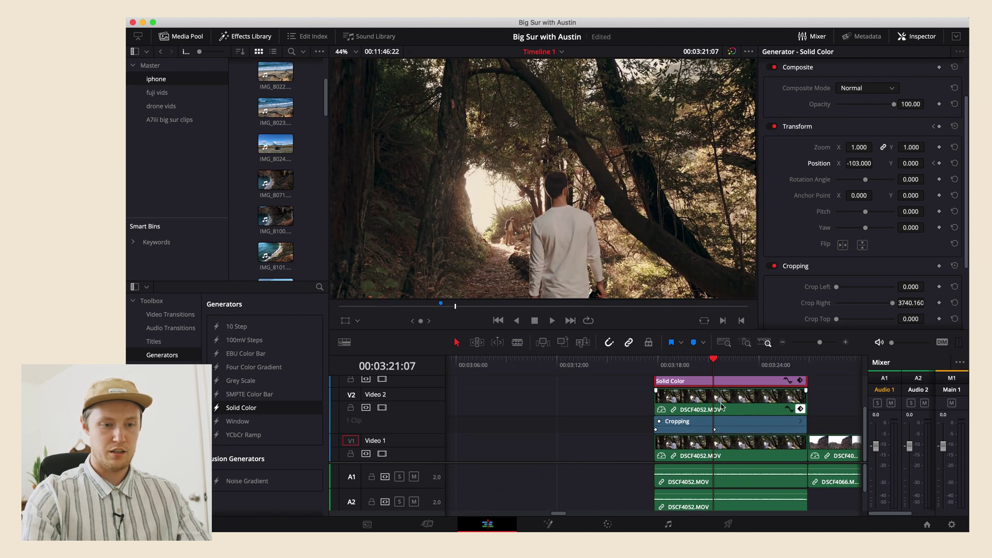
pyautogui.press('Right')
pyautogui.press('Right')
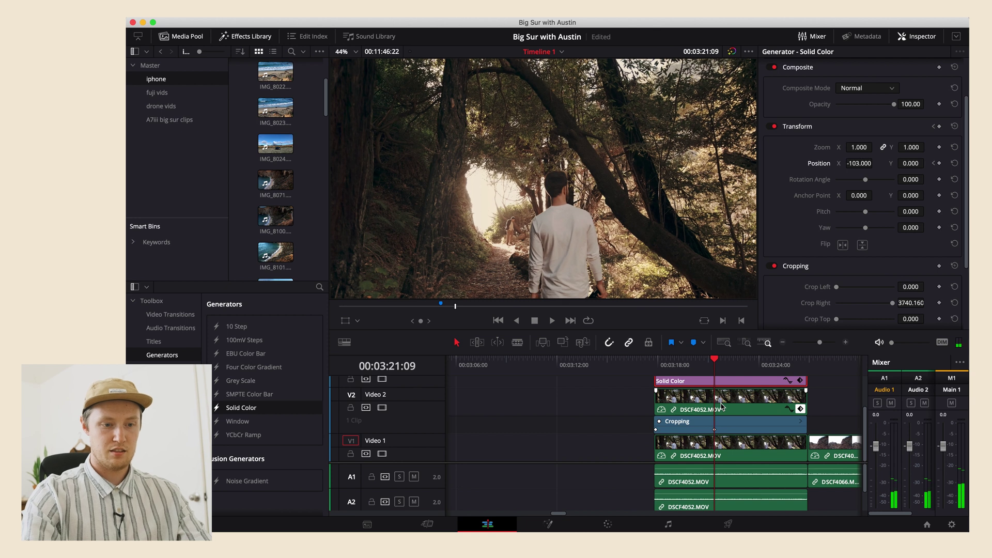
pyautogui.click(746, 403)
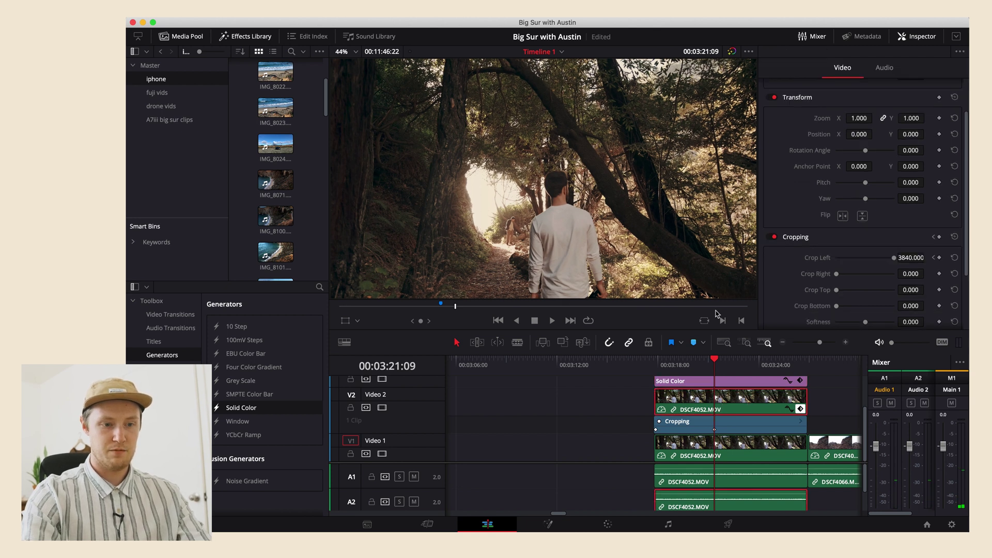
pyautogui.click(697, 383)
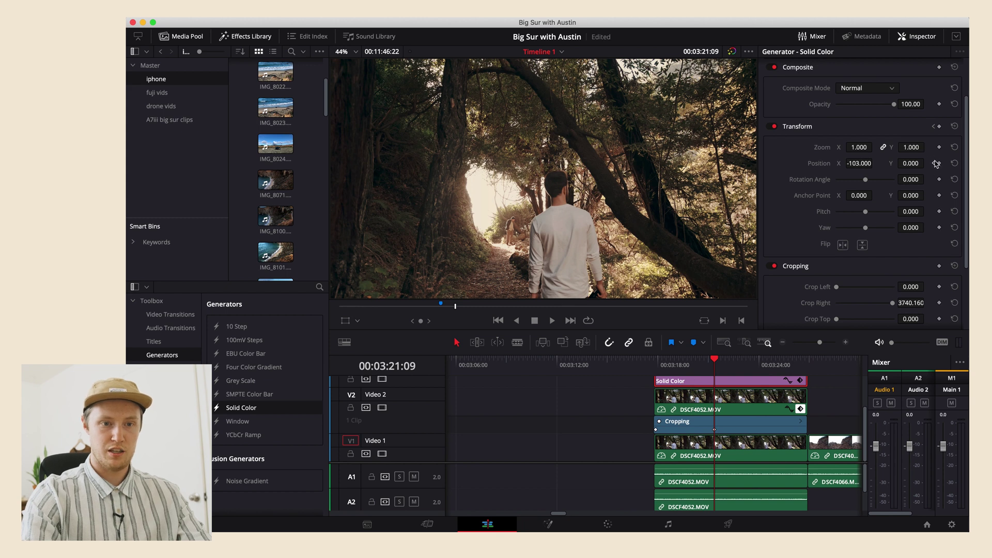
pyautogui.moveTo(857, 163)
pyautogui.mouseDown()
pyautogui.moveTo(883, 164)
pyautogui.moveTo(848, 163)
pyautogui.mouseUp()
pyautogui.click(850, 163)
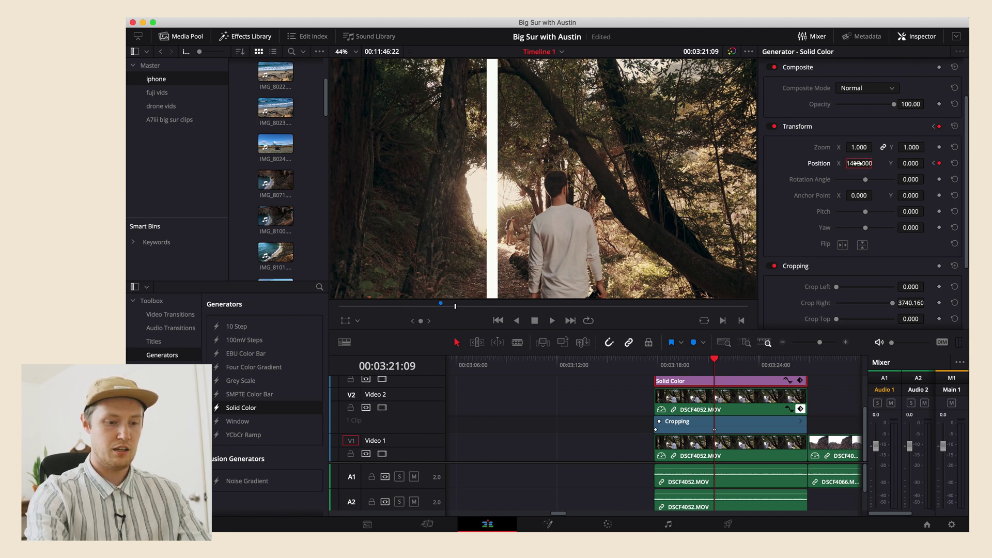
pyautogui.press('BackSpace')
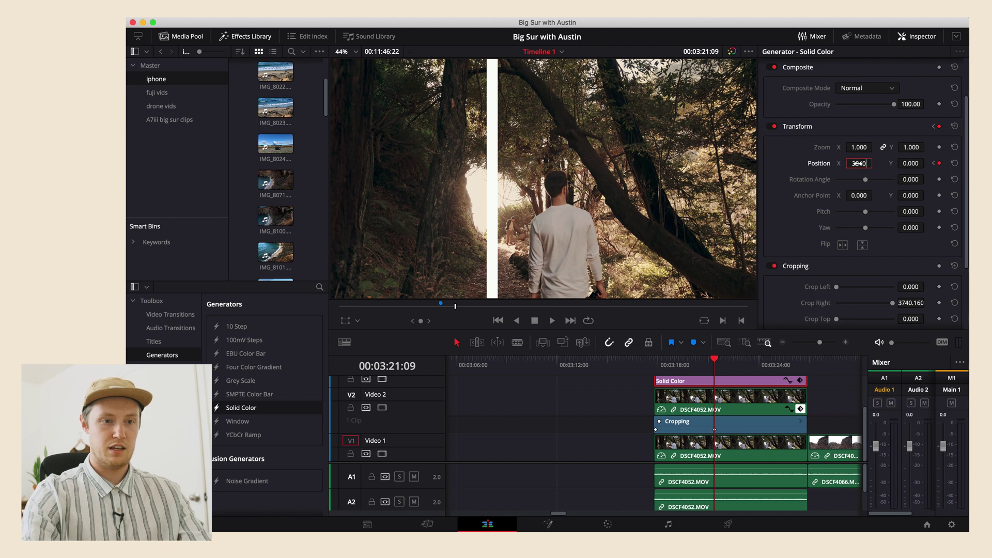
pyautogui.press('Return')
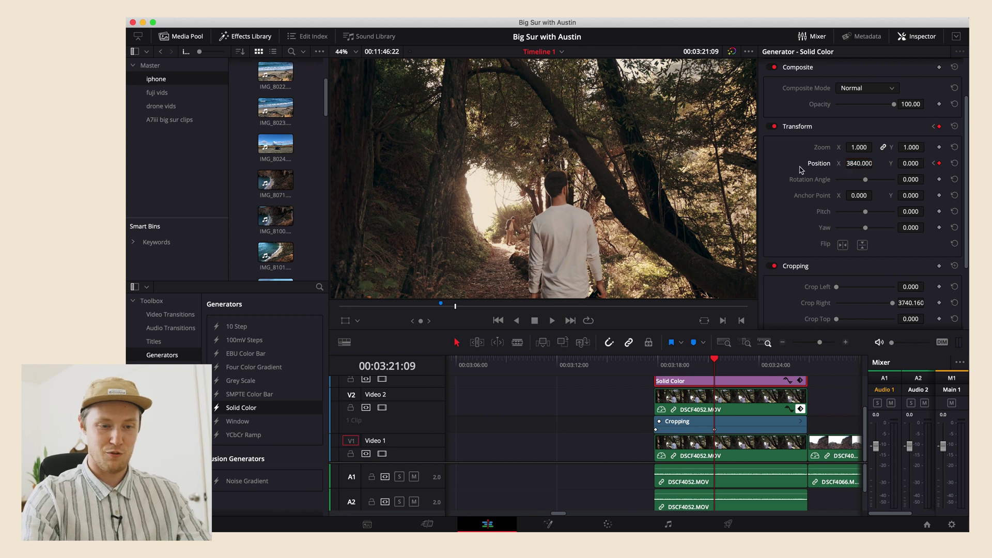
pyautogui.click(656, 366)
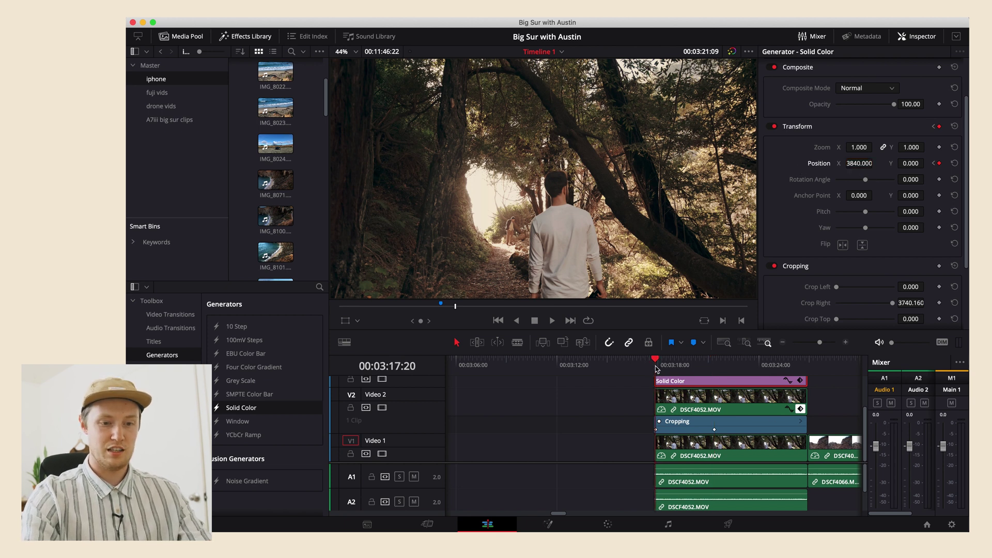
pyautogui.click(801, 410)
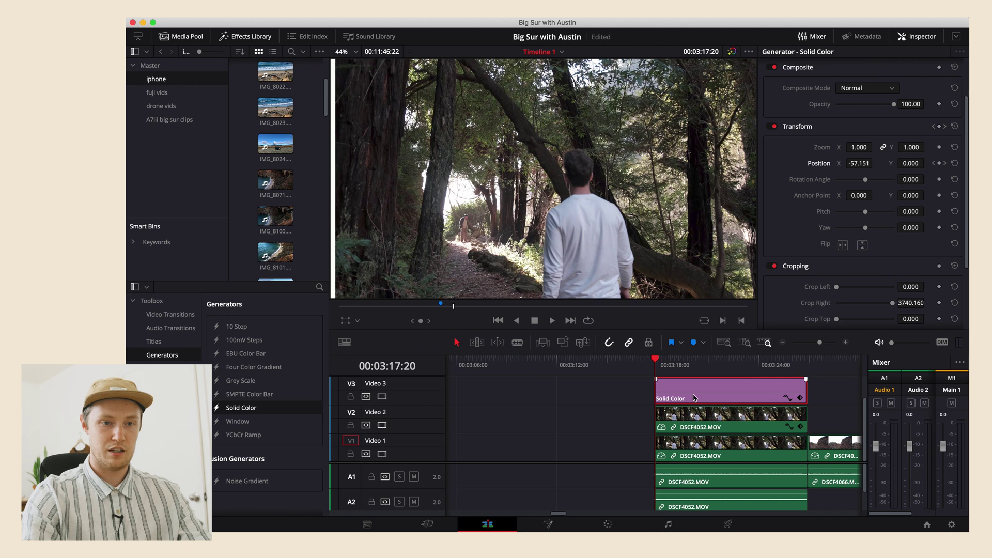
pyautogui.click(935, 164)
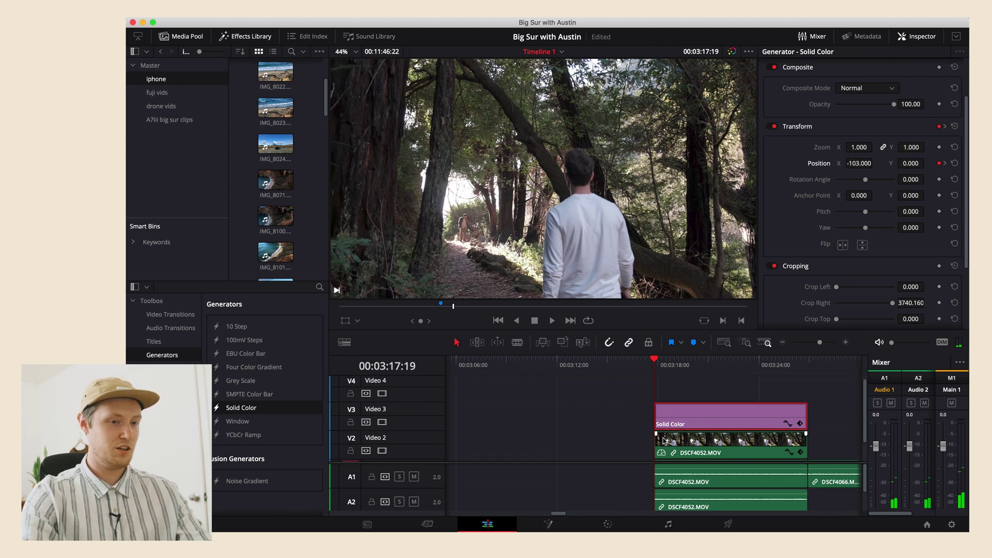
pyautogui.press('space')
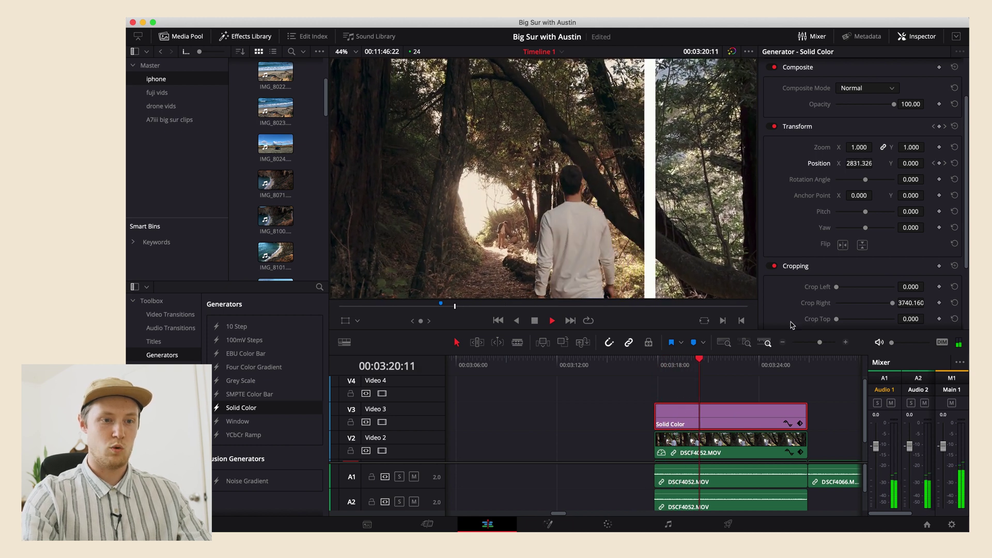
pyautogui.press('space')
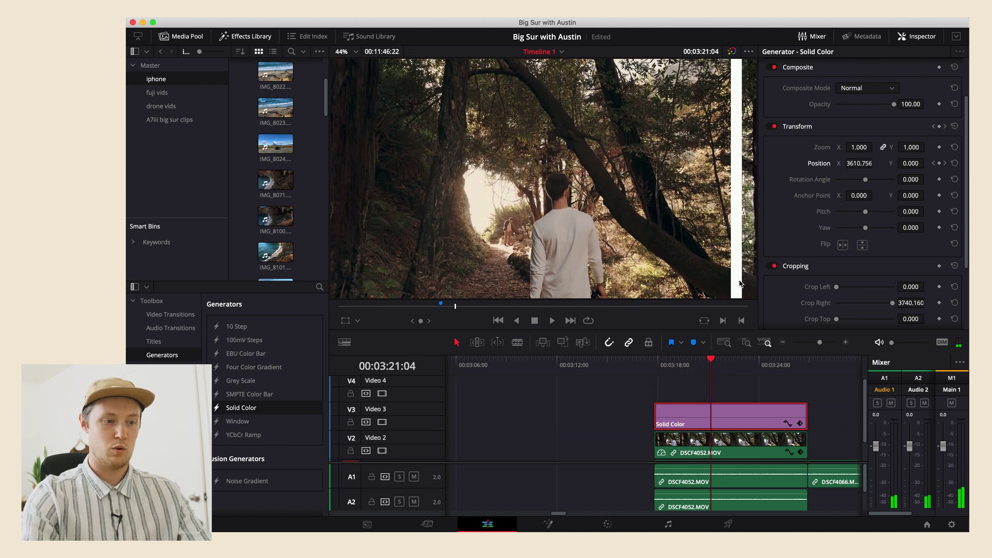
pyautogui.click(382, 423)
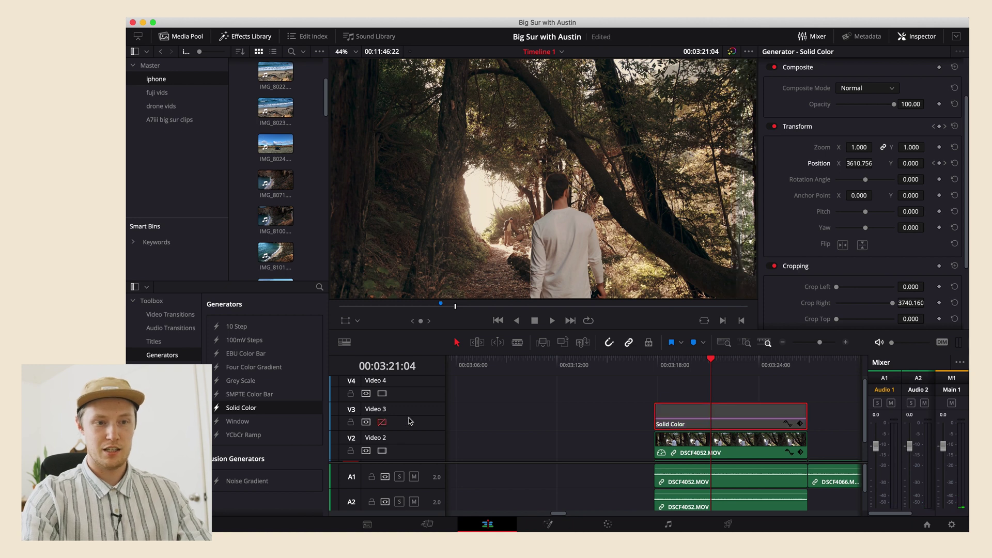
pyautogui.click(382, 422)
pyautogui.click(661, 369)
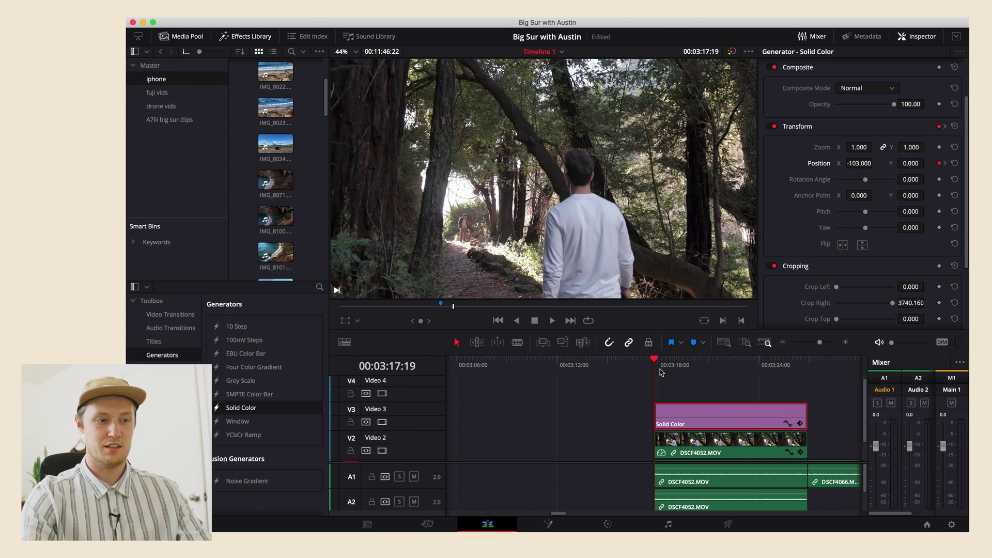